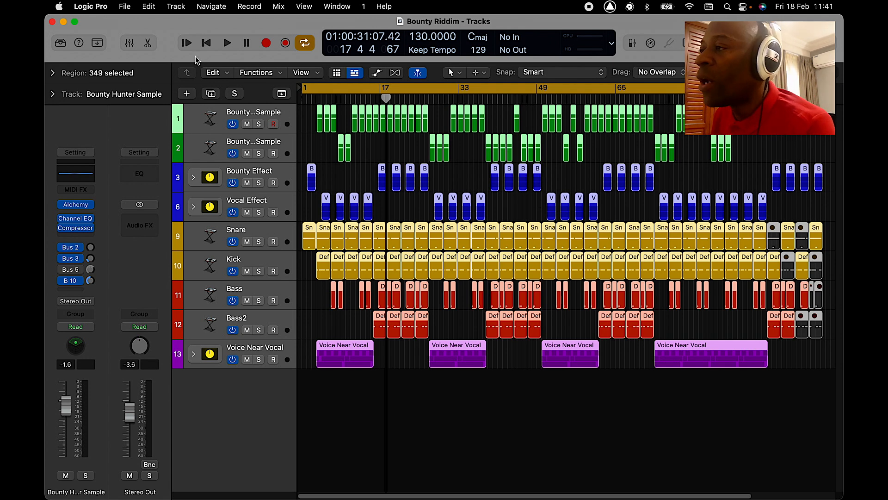
Step: Review the export settings for saving the 9 tracks as audio files and cancel without exporting
left_click(126, 7)
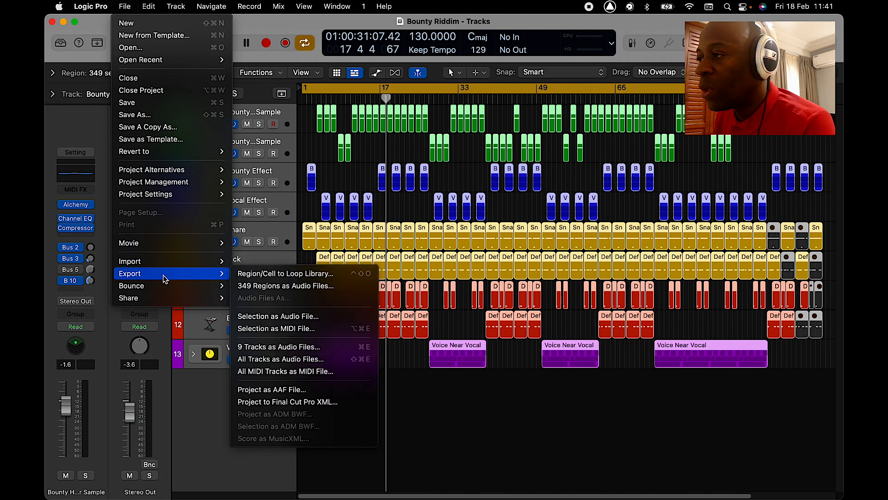
mouse_move(174, 277)
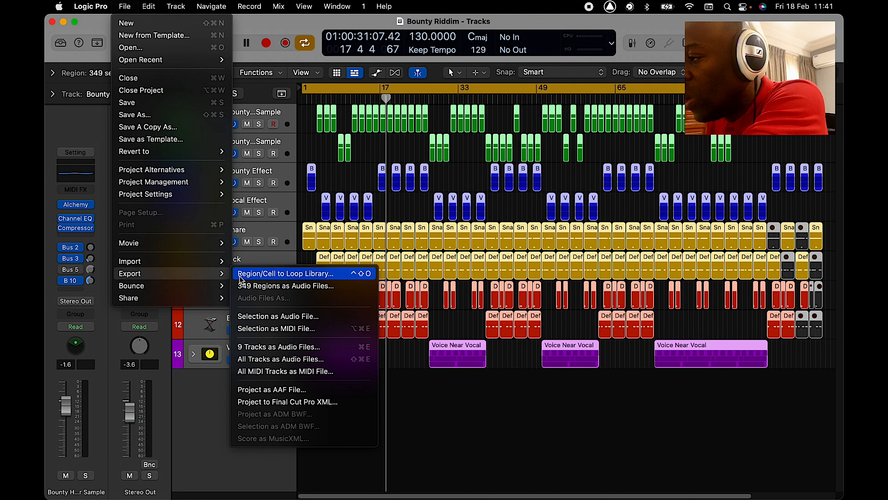
left_click(275, 347)
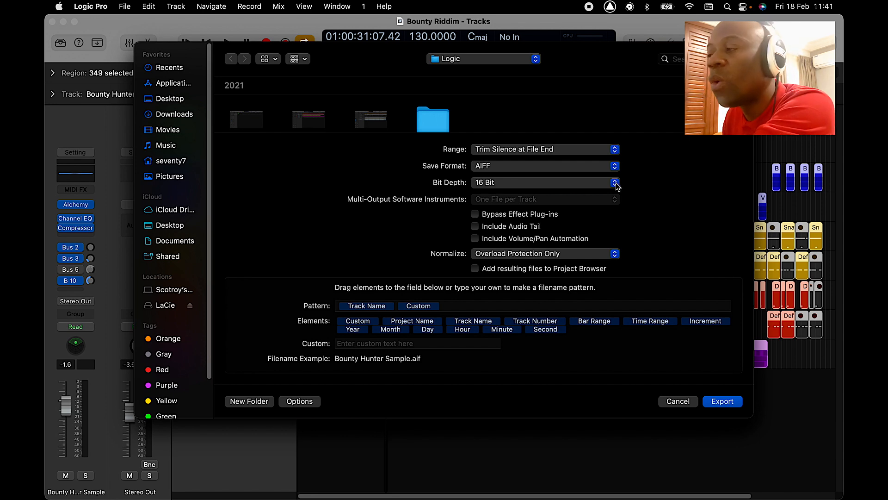
left_click(676, 402)
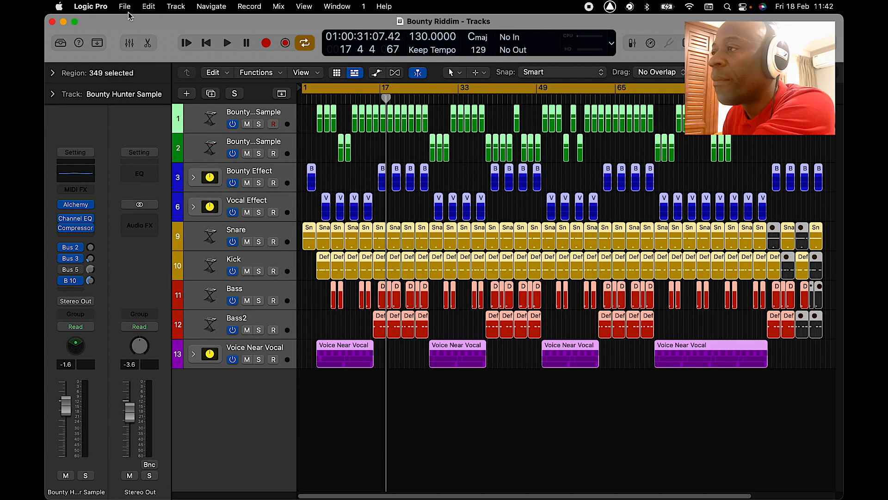
Step: Open the recent project Bounty Riddim Mix without closing the current project
left_click(125, 6)
mouse_move(142, 61)
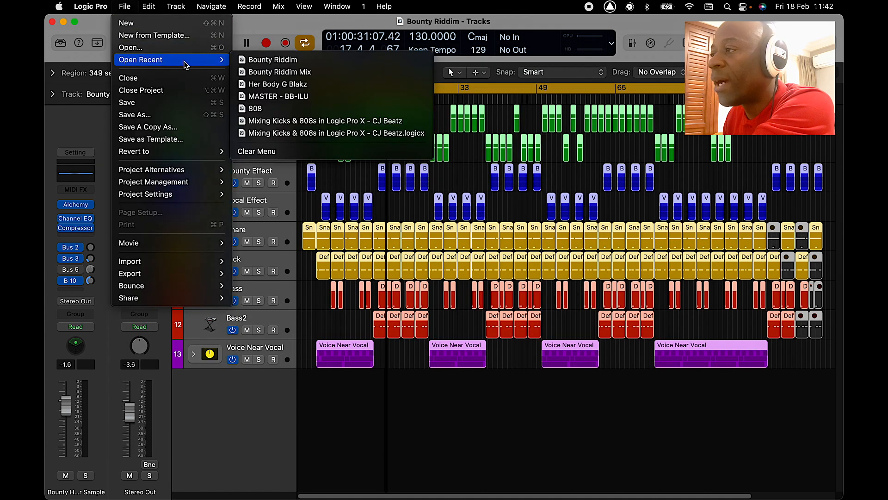
left_click(282, 72)
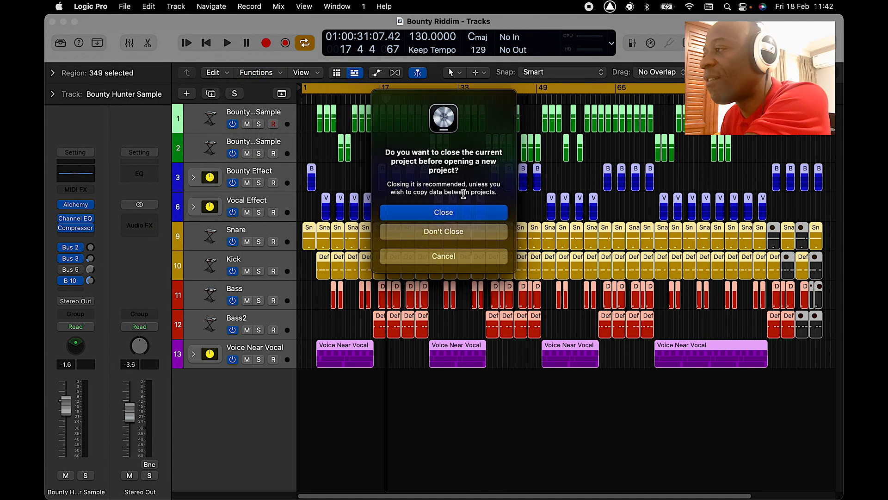
left_click(473, 230)
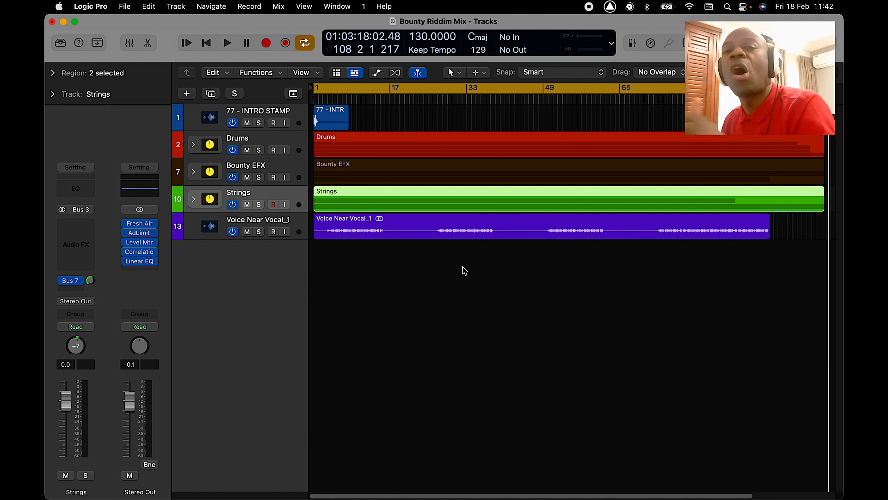
Step: Browse the project's files to the Riddim Files folder inside Bounty Riddim, view the exported audio files and hide the browser
left_click(838, 42)
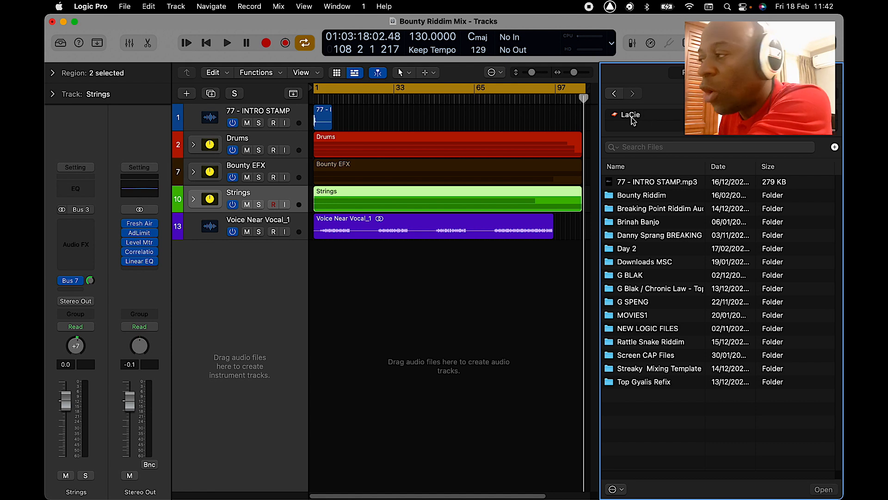
double_click(614, 200)
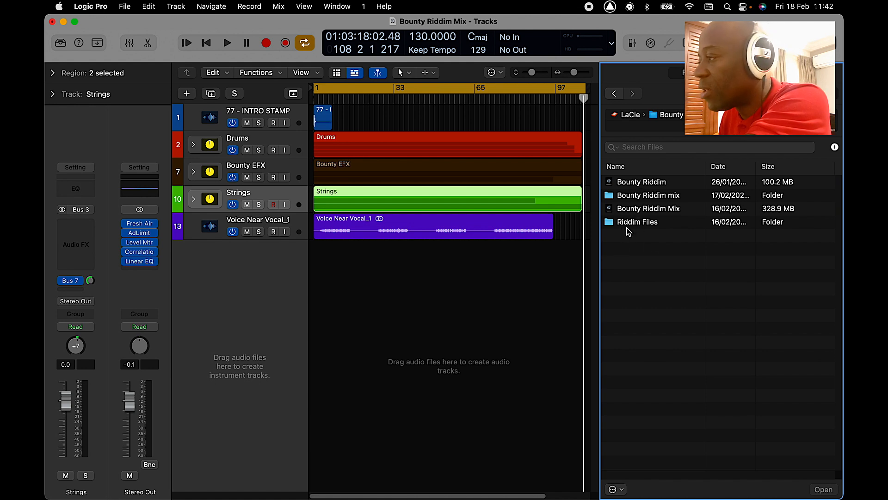
double_click(610, 223)
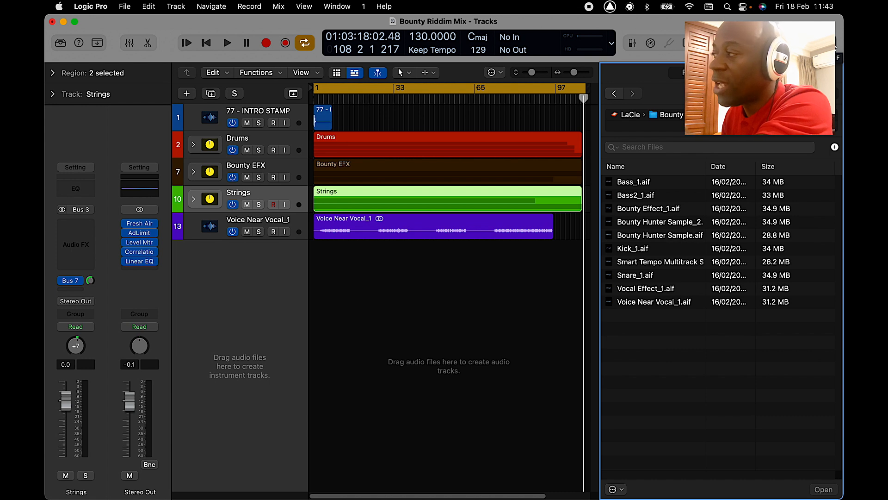
key("f")
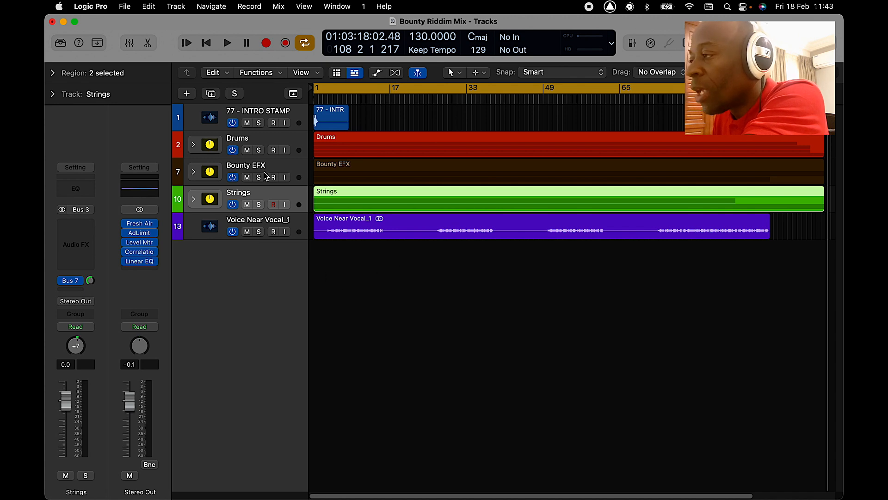
Step: Expand the Drums track stack to view the tracks it contains and collapse it again
left_click(194, 145)
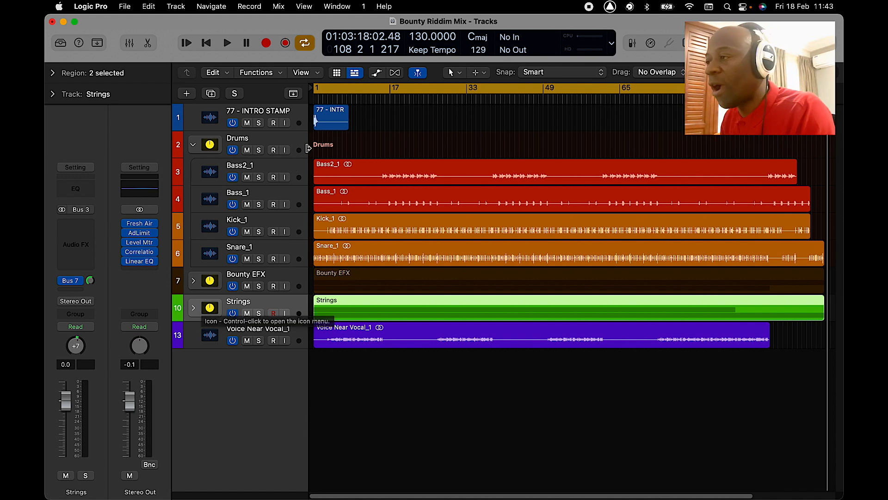
left_click(193, 145)
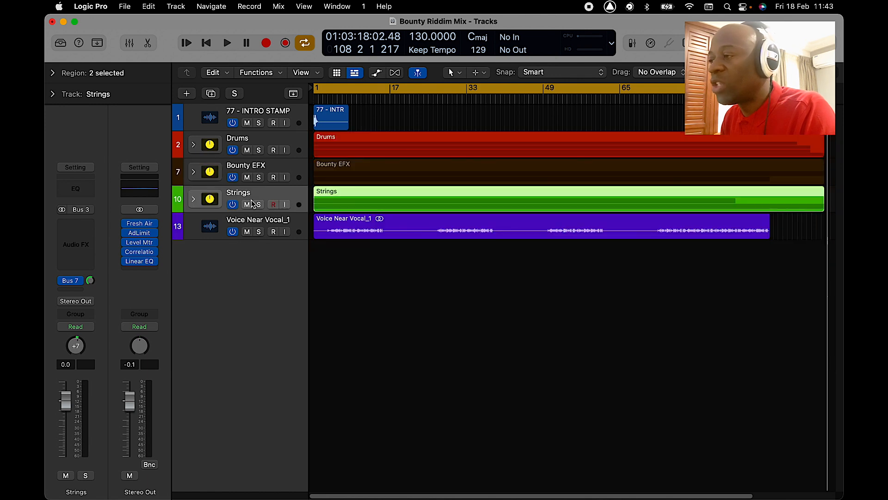
Step: Select the Voice Near Vocal_1 and 77 - INTRO STAMP tracks, review the Summing Stack option for grouping them, and cancel the stack creation
left_click(271, 221)
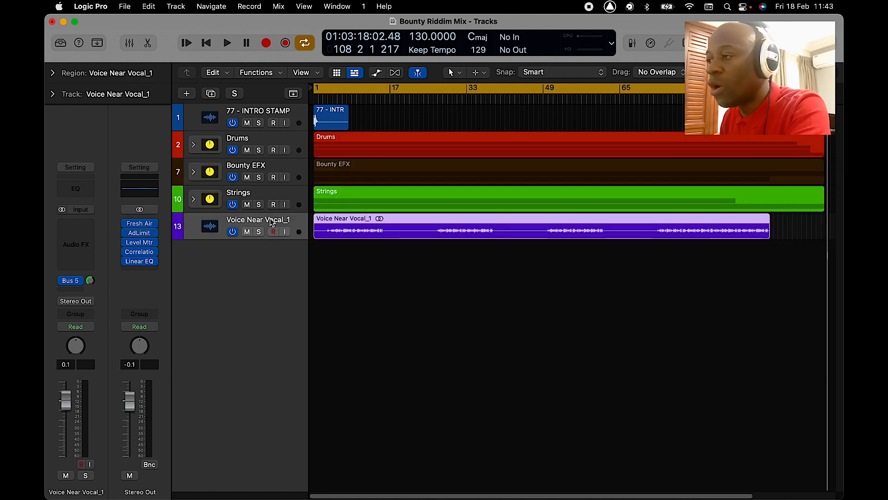
left_click(286, 110, "shift")
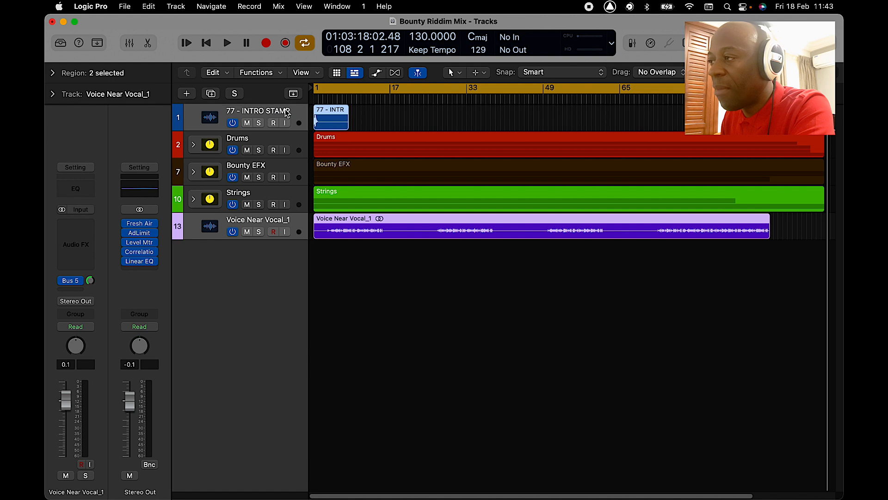
right_click(284, 110)
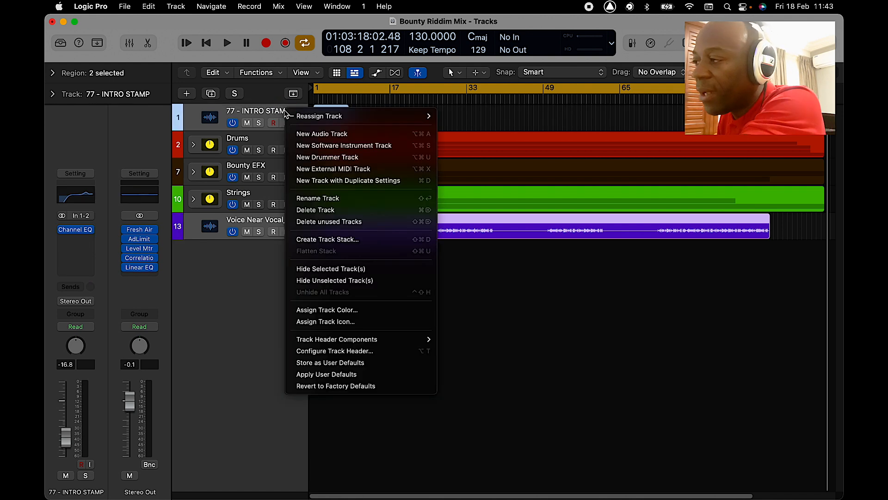
left_click(342, 243)
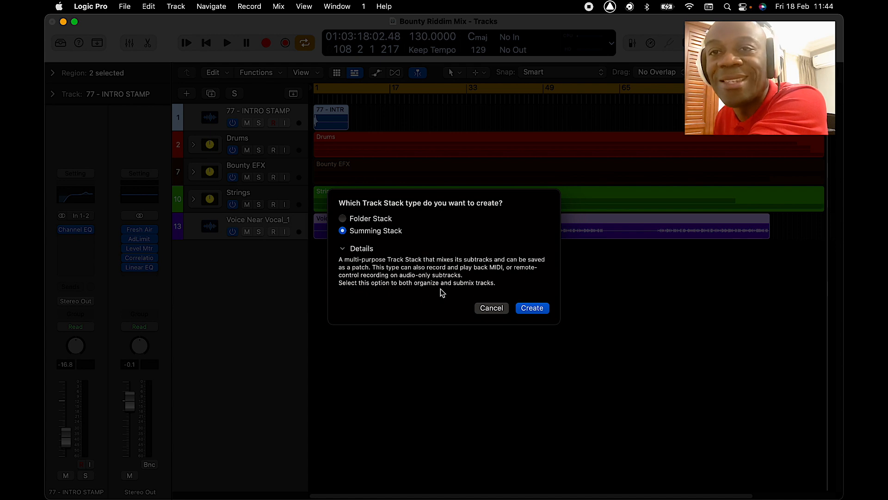
left_click(343, 249)
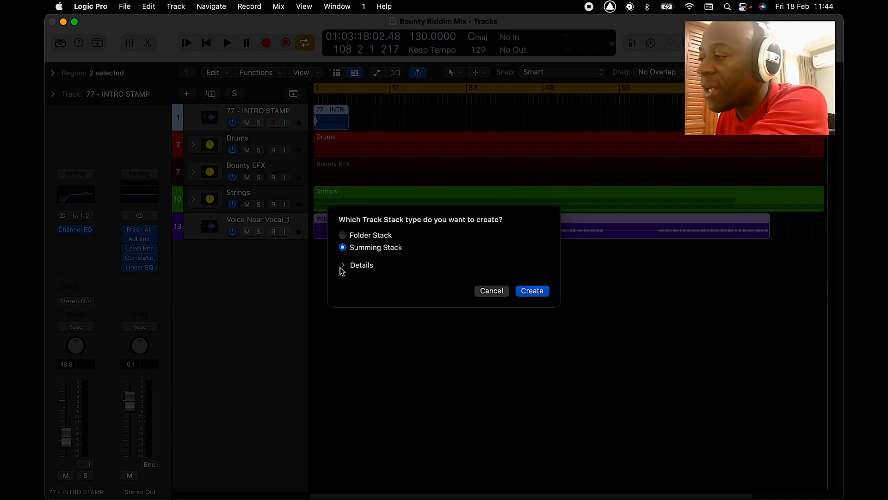
left_click(342, 267)
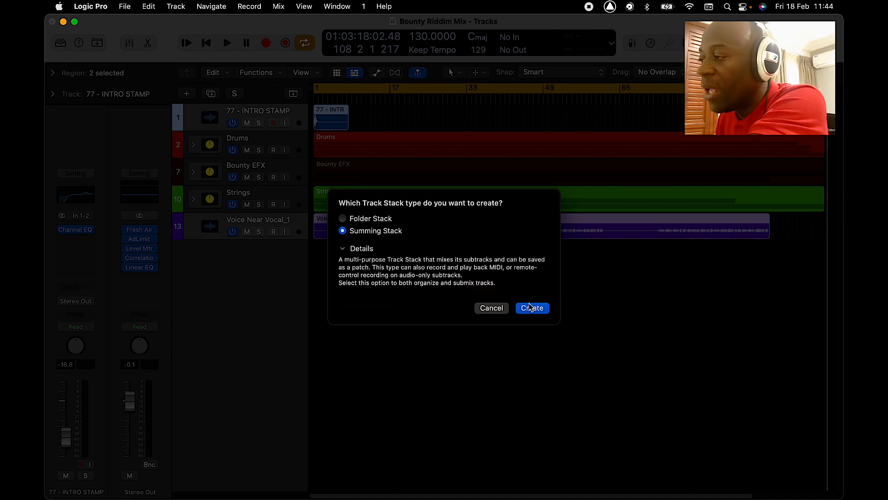
left_click(492, 309)
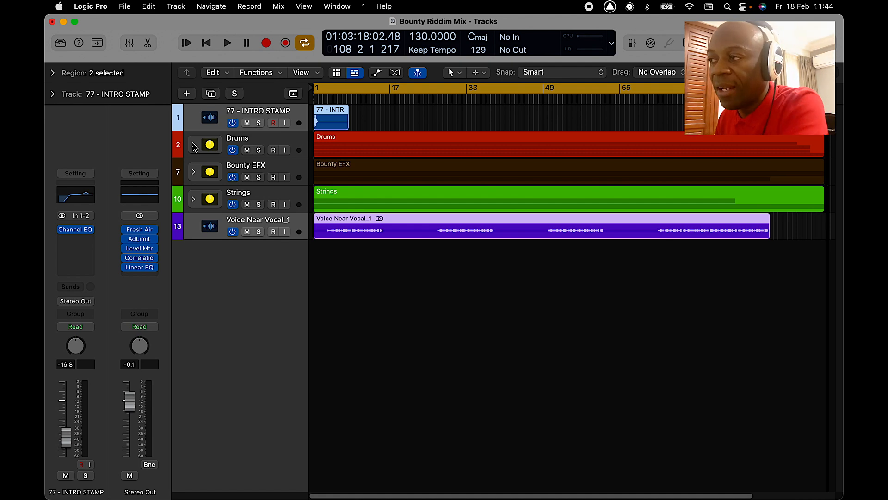
Step: Inspect the Drums stack's subtracks, compare the Kick_1 channel strip with the Drums strip, and collapse the stack
left_click(194, 145)
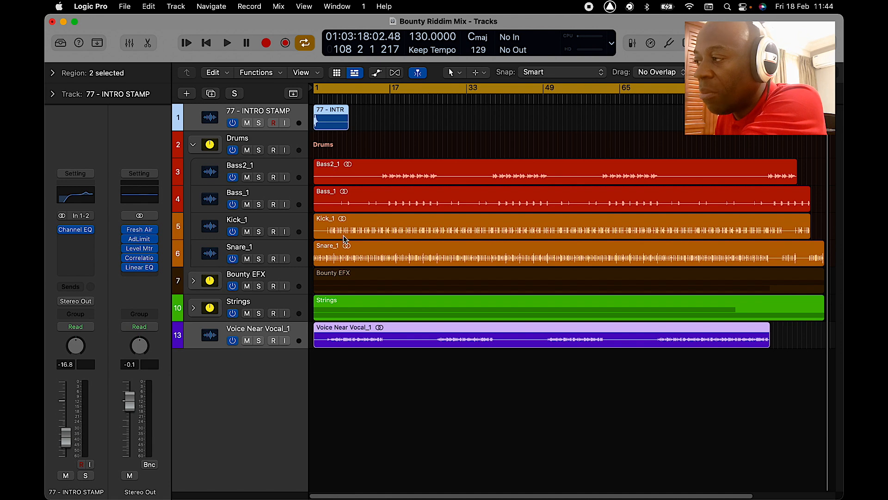
left_click(194, 146)
left_click(257, 137)
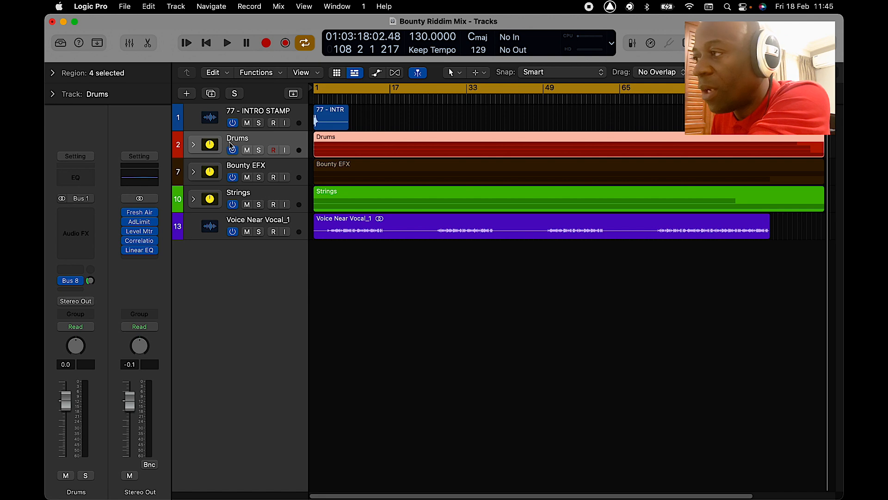
left_click(194, 147)
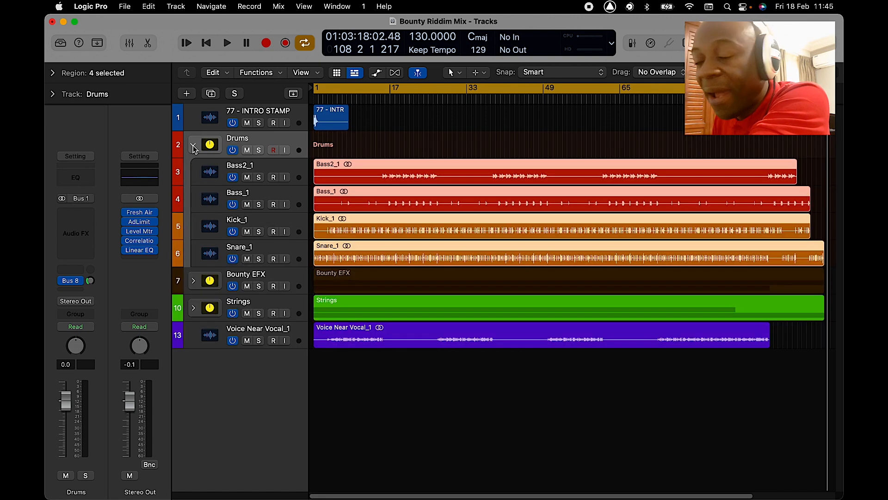
left_click(262, 226)
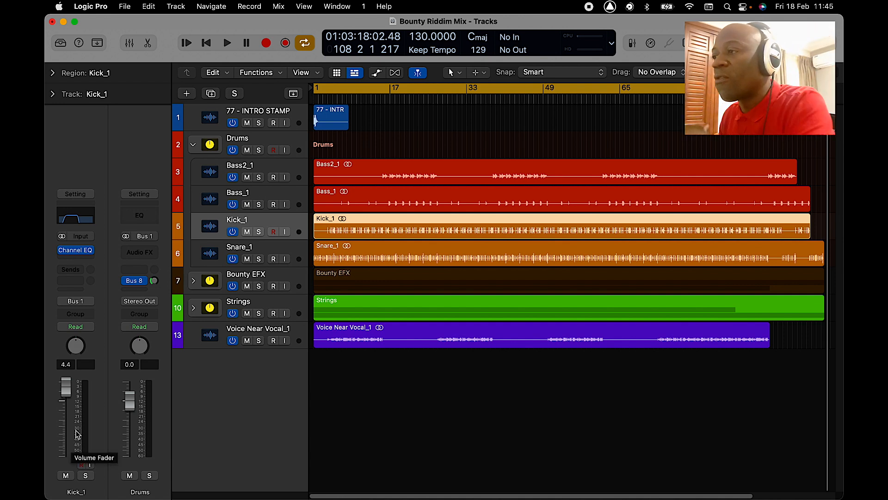
left_click(193, 145)
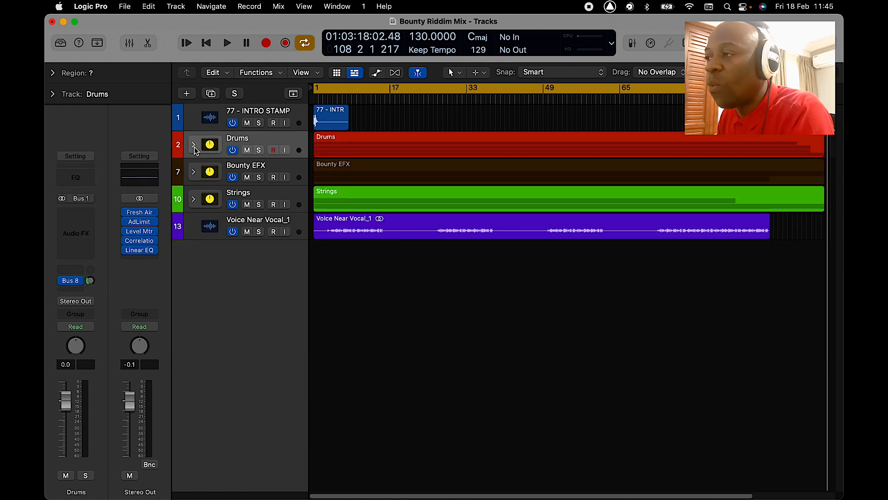
left_click(250, 139)
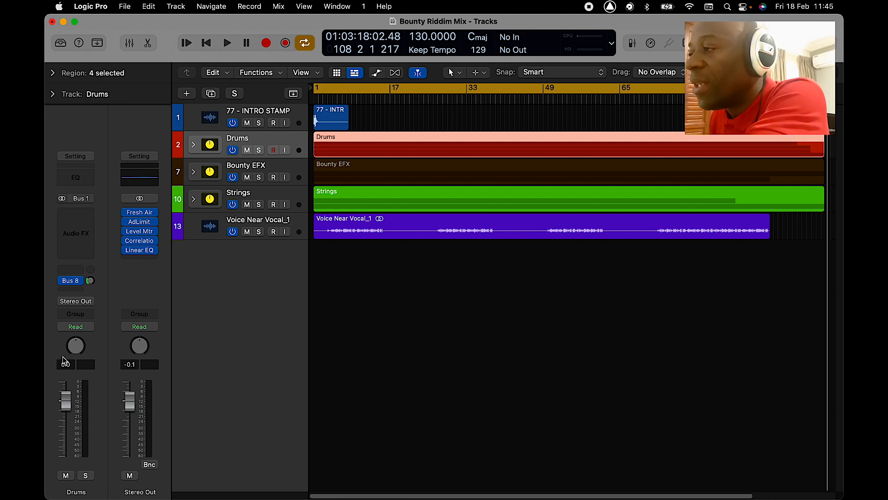
Step: Expand the Strings stack, inspect the Bounty Hunter Sample_2 channel strip, and collapse the stack
left_click(194, 199)
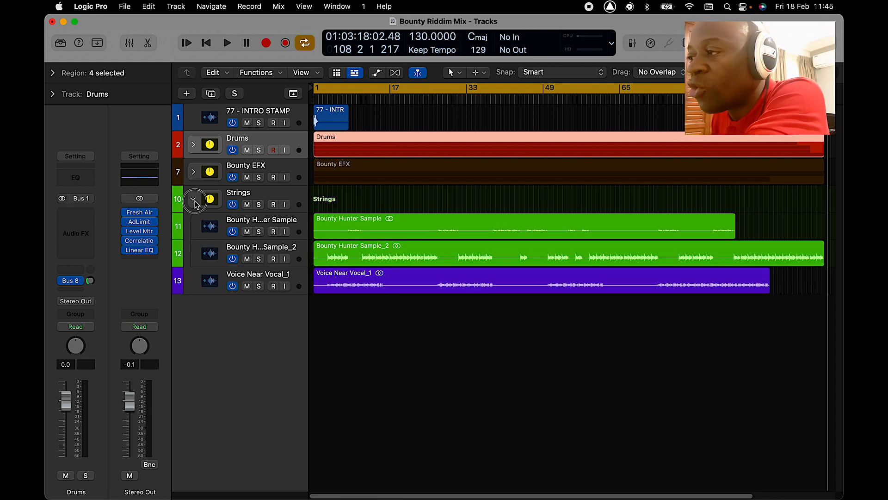
left_click(297, 251)
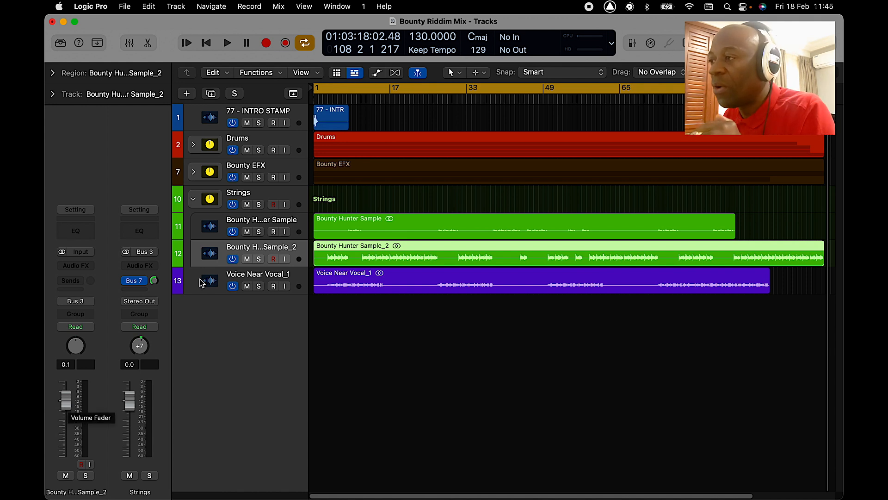
left_click(193, 199)
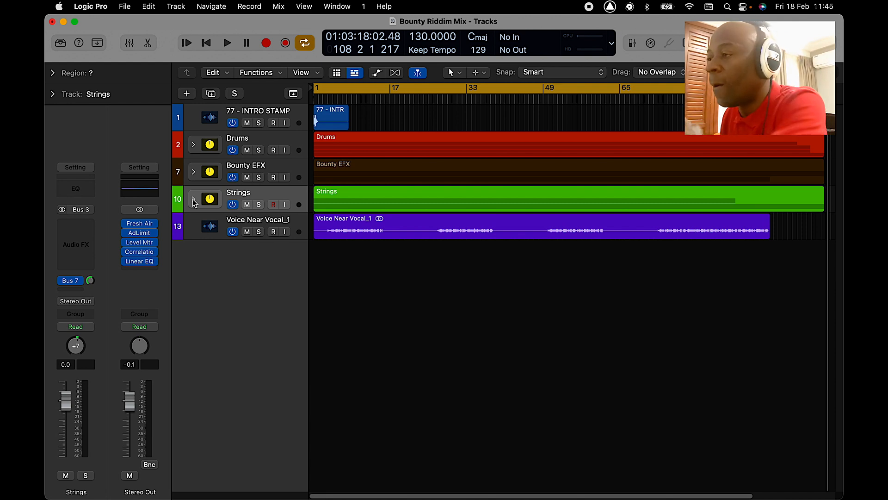
Step: Show the mixer, view the Create New VCA command for the Drums channel without running it, and select the existing Drums VCA strip
left_click(129, 44)
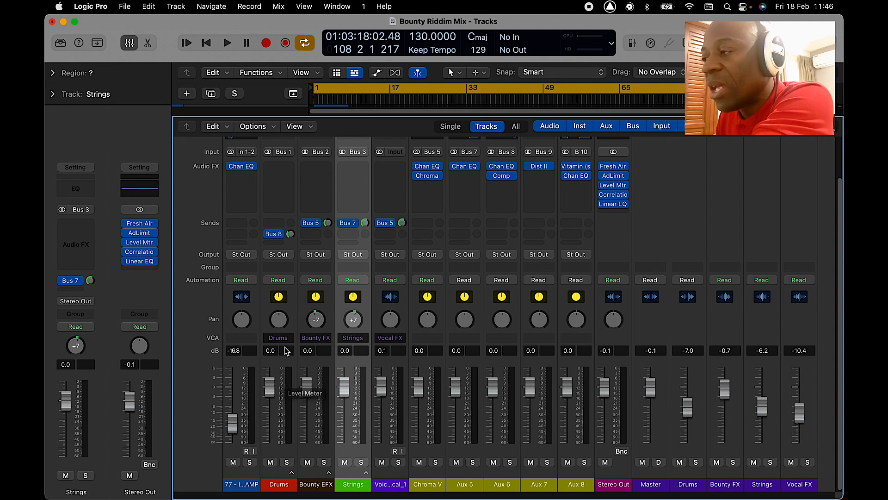
right_click(288, 314)
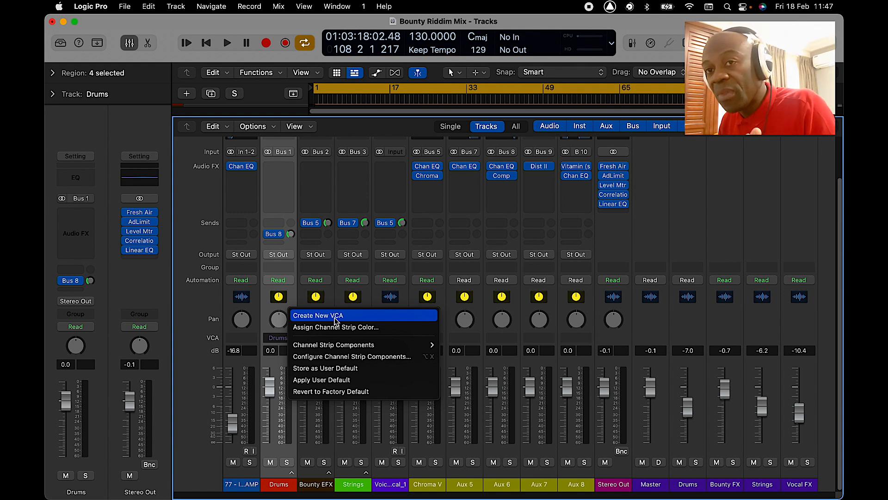
left_click(272, 393)
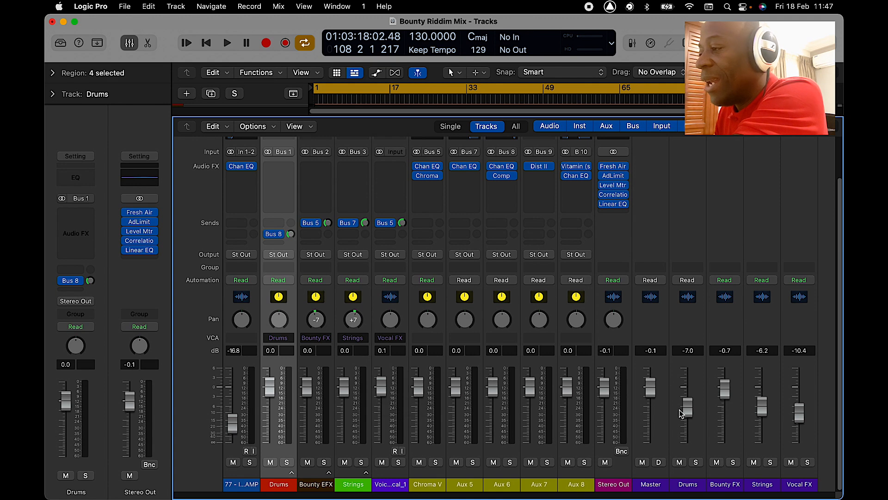
right_click(286, 307)
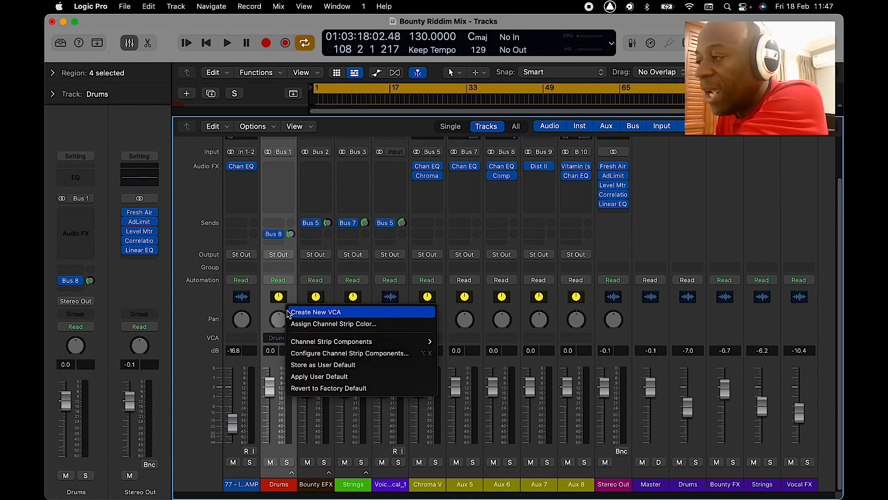
left_click(273, 309)
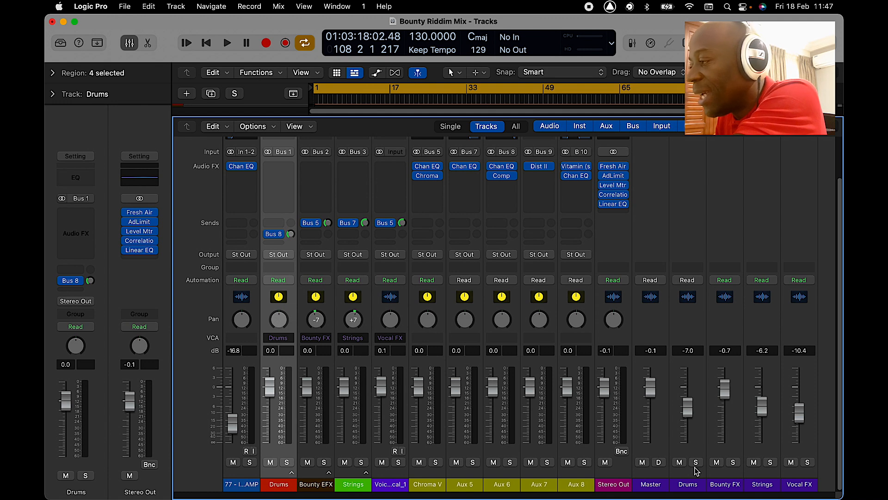
left_click(699, 421)
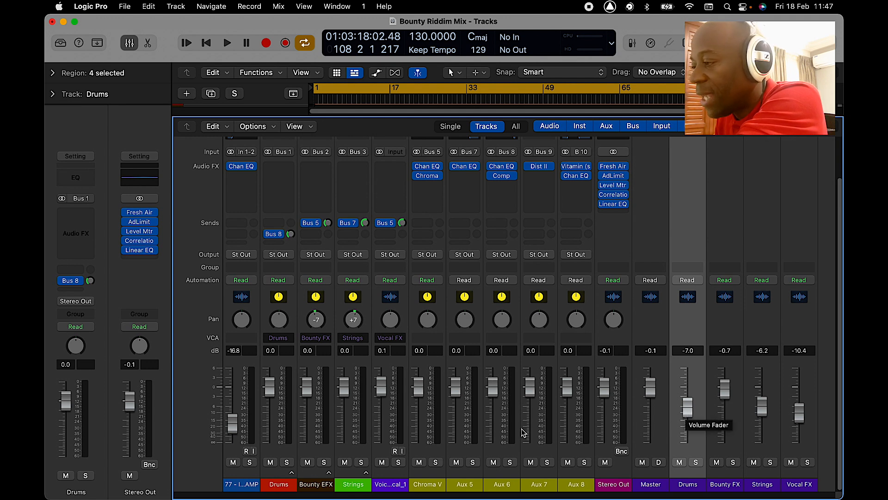
Step: Solo the Drums VCA and play a few bars of the mix to hear its channels alone
left_click(697, 463)
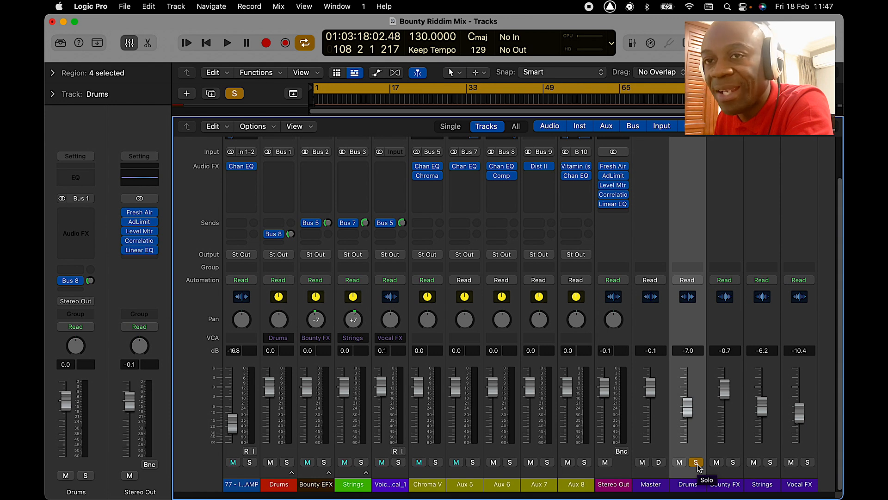
key("space")
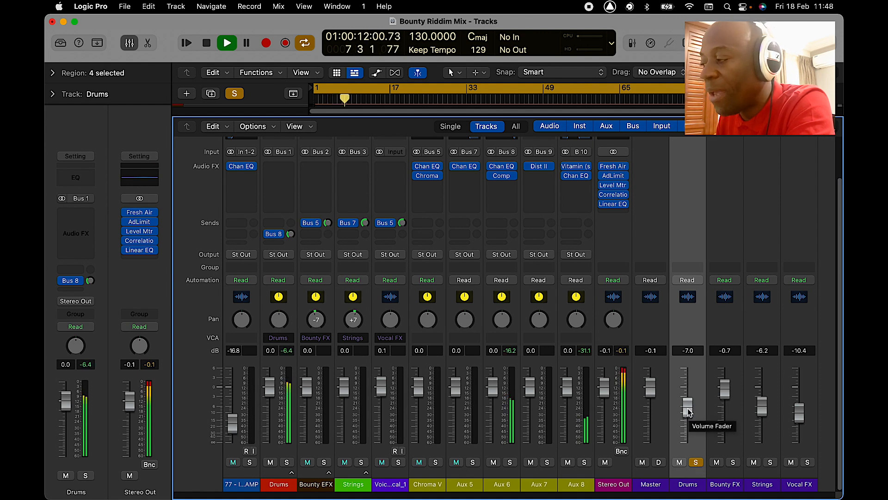
key("space")
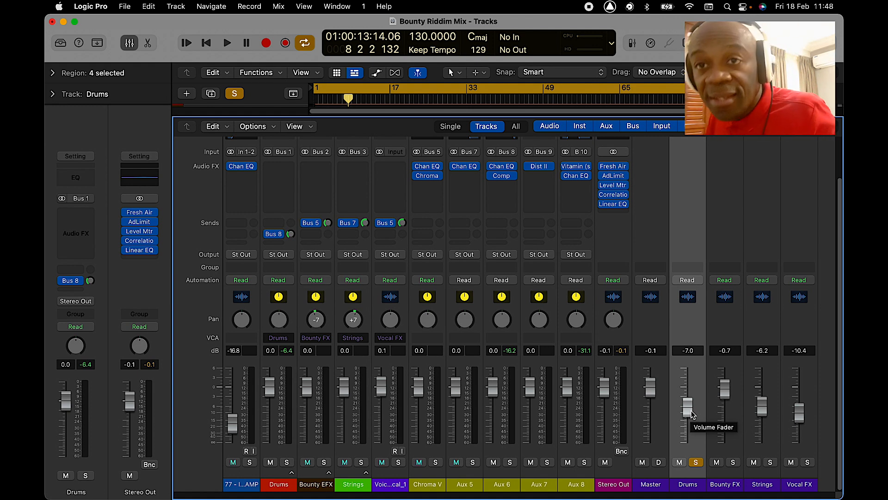
Step: Expand the Drums stack in the mixer, set the Kick_1 fader to 4.3 dB, and collapse the stack
left_click(293, 474)
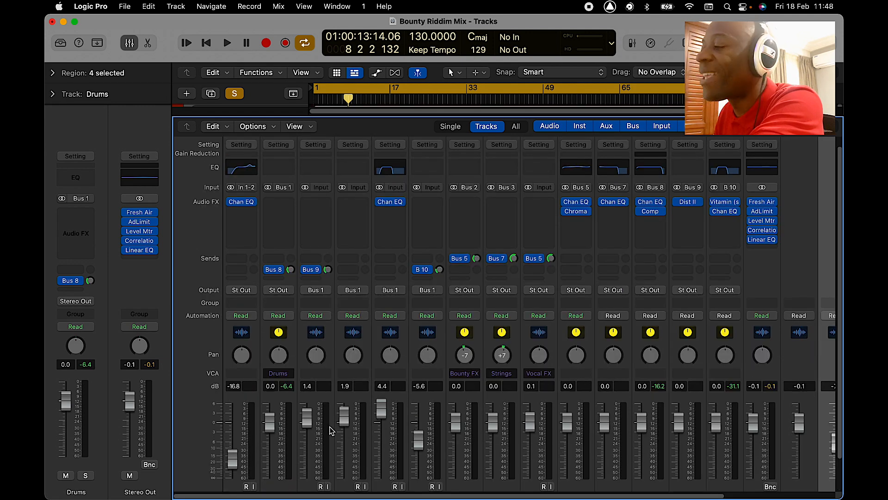
scroll(322, 443, "down", 3)
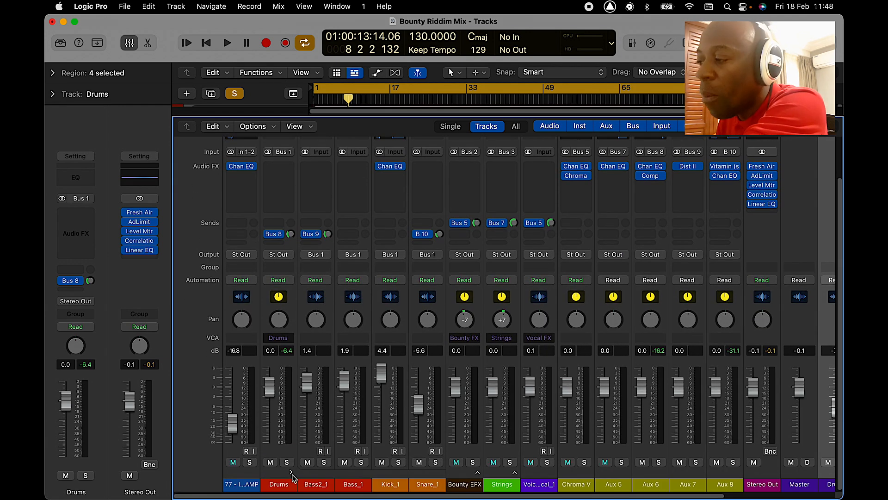
left_click(388, 474)
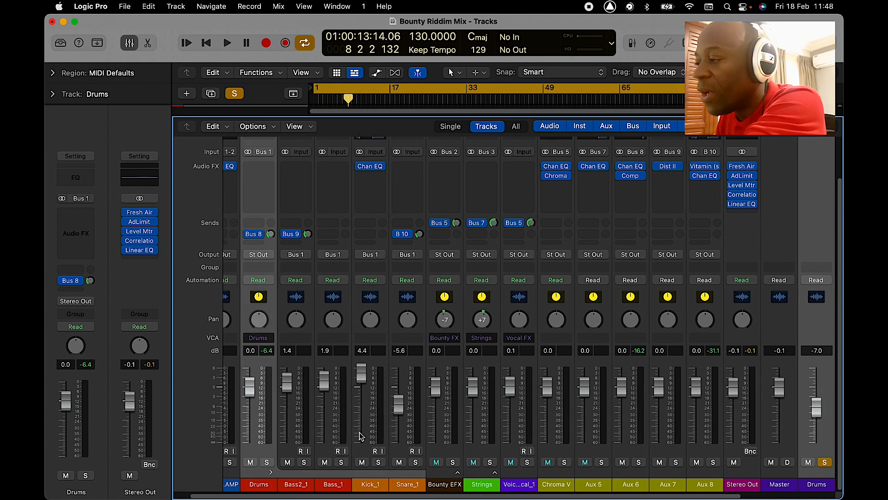
left_click(364, 414)
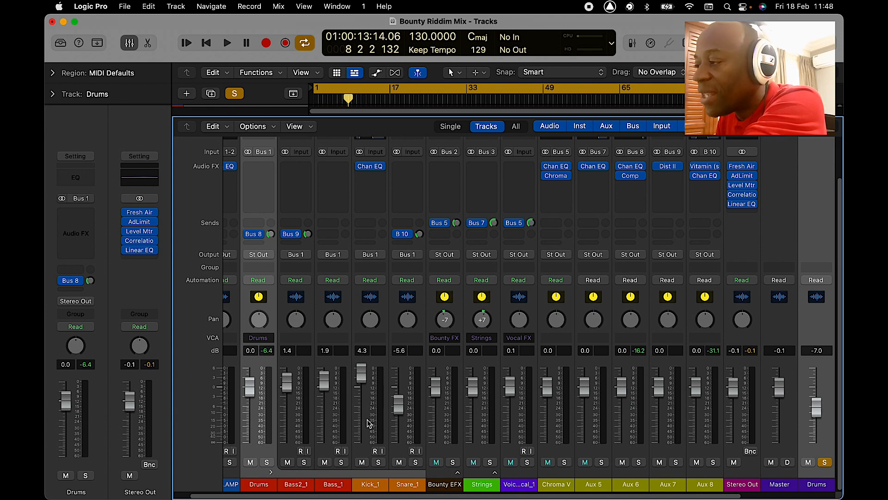
left_click(360, 375)
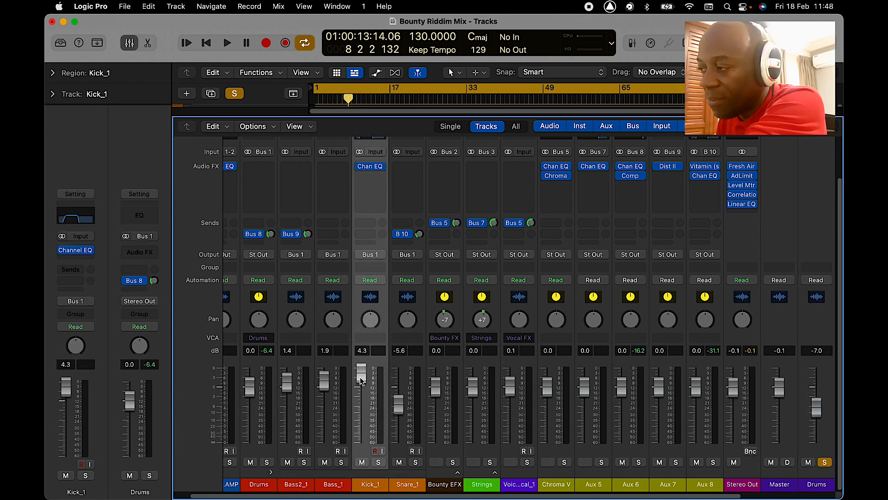
left_click(271, 473)
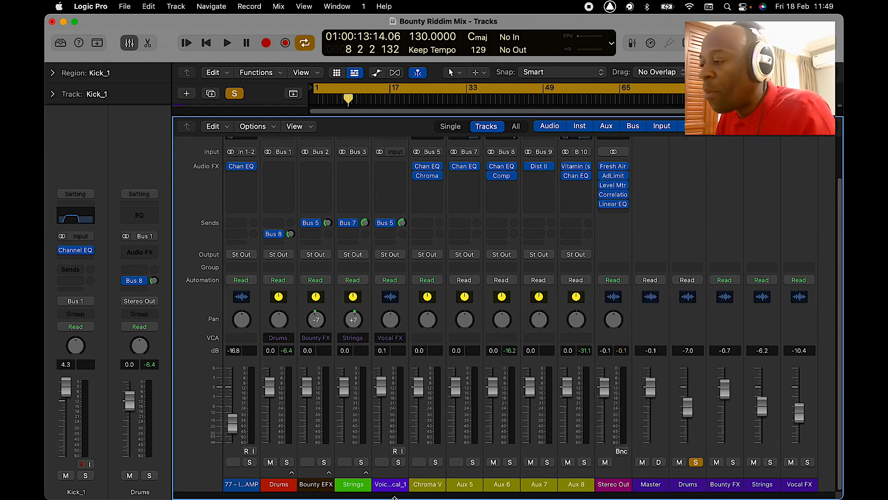
Step: Select the Strings channel in the mixer and view its Create New VCA command without running it
left_click(359, 452)
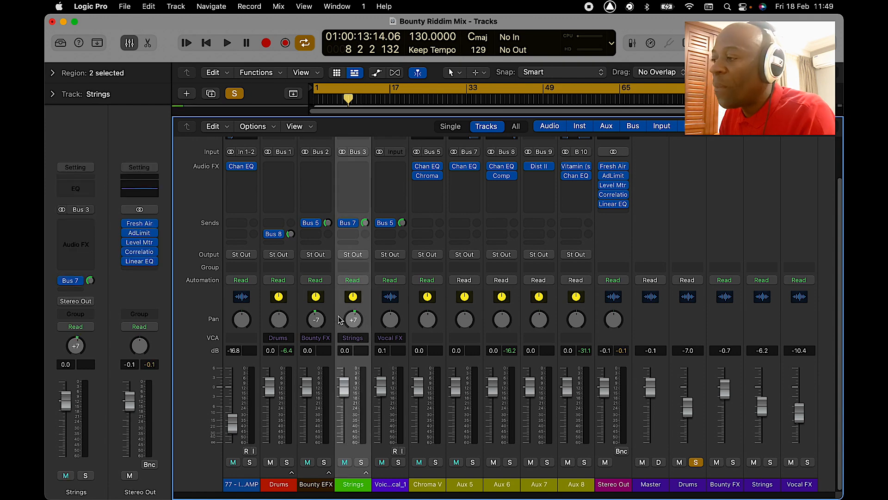
right_click(364, 308)
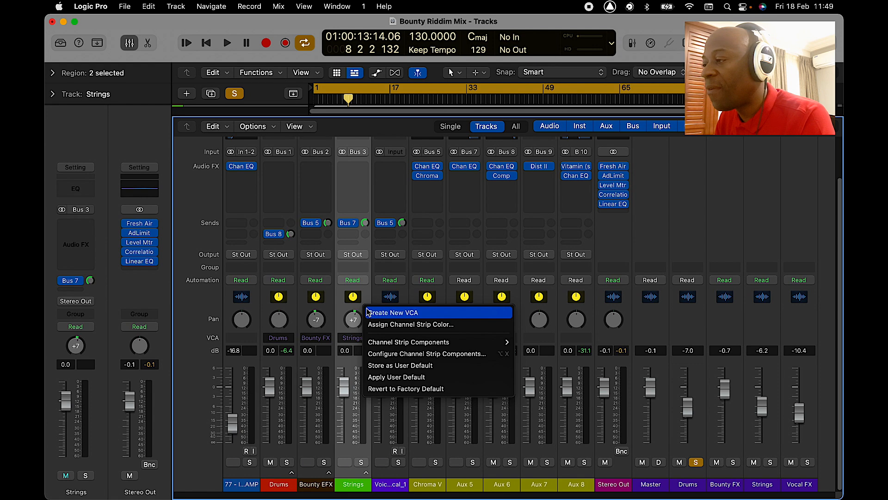
left_click(378, 314)
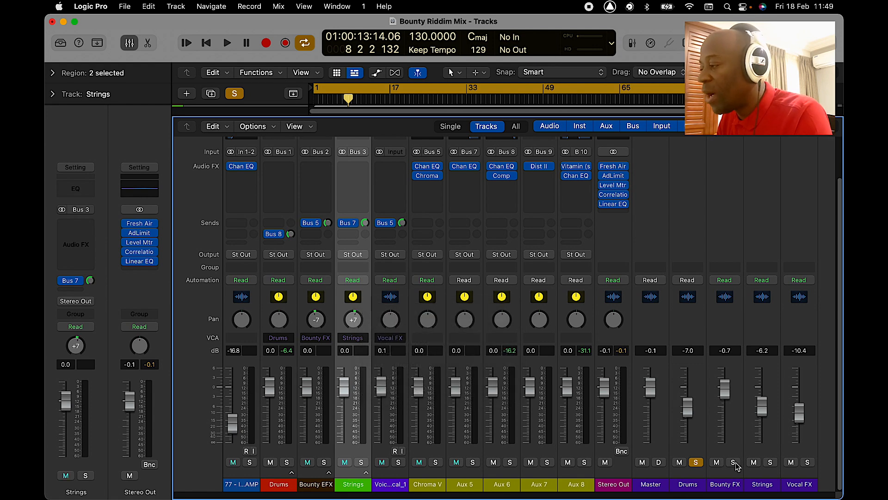
Step: Select the Strings VCA strip, open its name for editing without changing it, and compare it with the Strings track in the arrangement
left_click(774, 446)
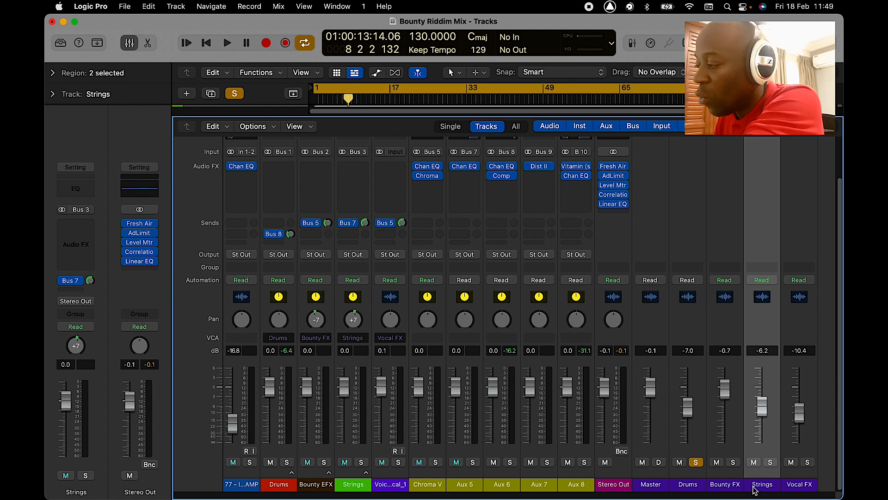
right_click(755, 487)
left_click(755, 490)
double_click(761, 484)
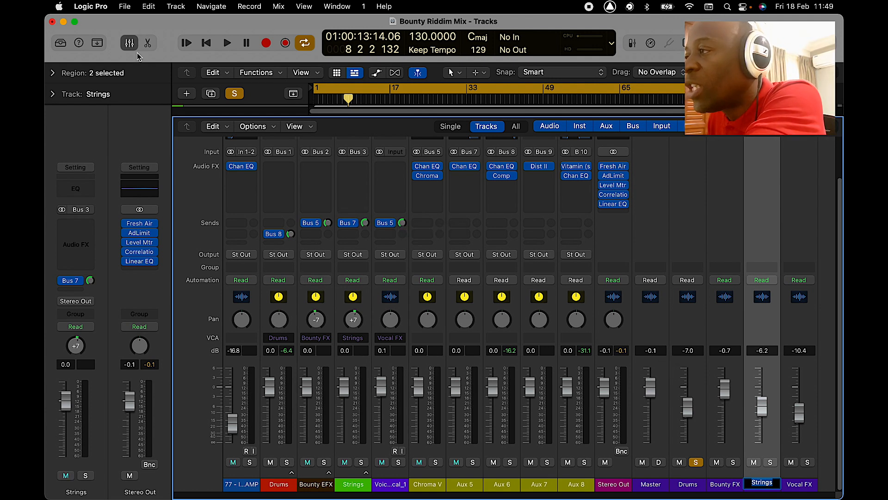
left_click(129, 43)
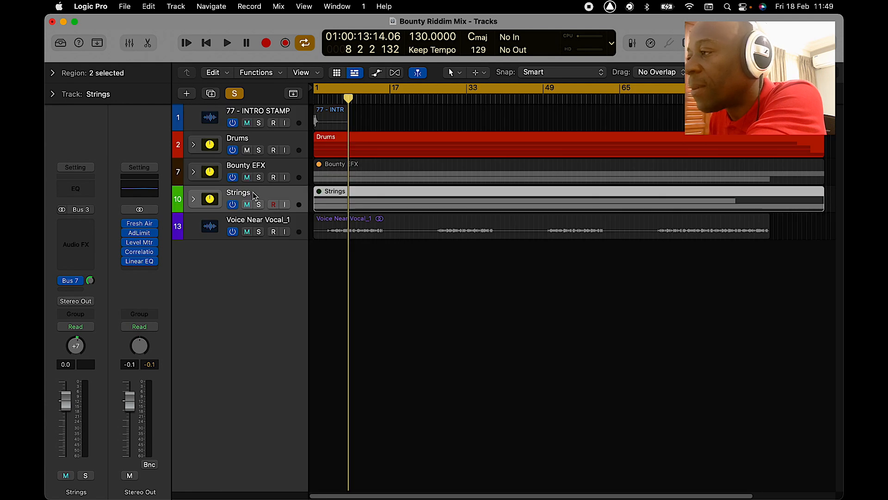
left_click(129, 43)
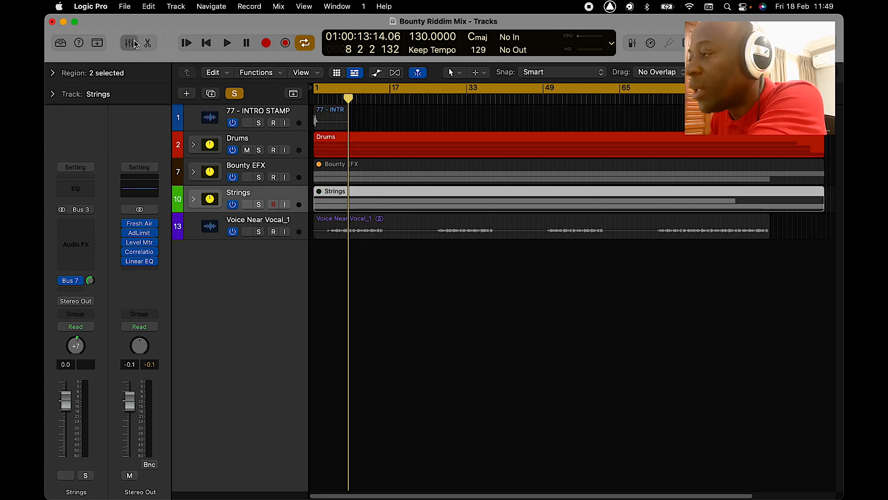
Step: Turn off the Drums VCA's solo, hide the mixer, and select the Drums stack in the track list
left_click(696, 462)
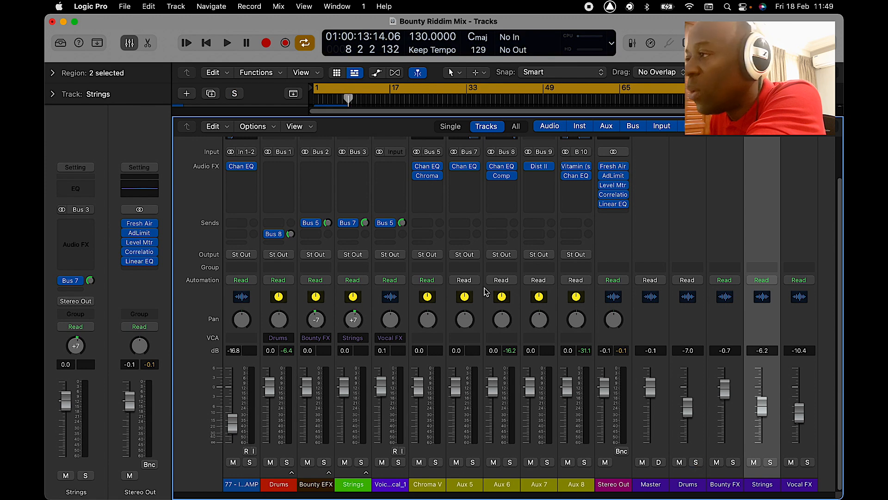
left_click(129, 42)
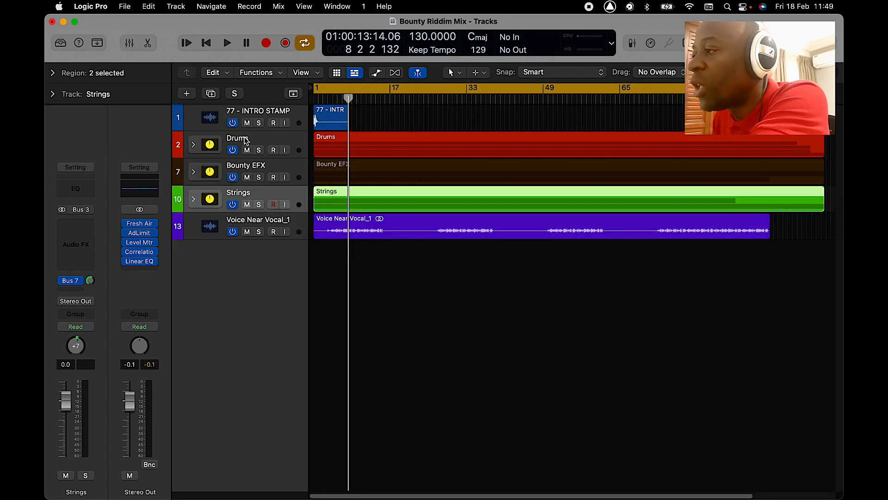
left_click(249, 140)
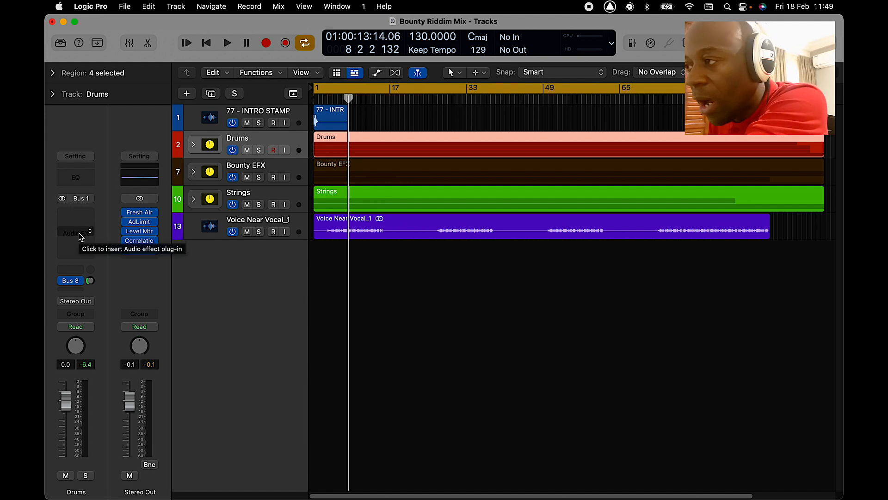
Step: View the Drums channel's Bus 8 send and the buses available for an empty send slot without assigning one
left_click(73, 281)
left_click(99, 254)
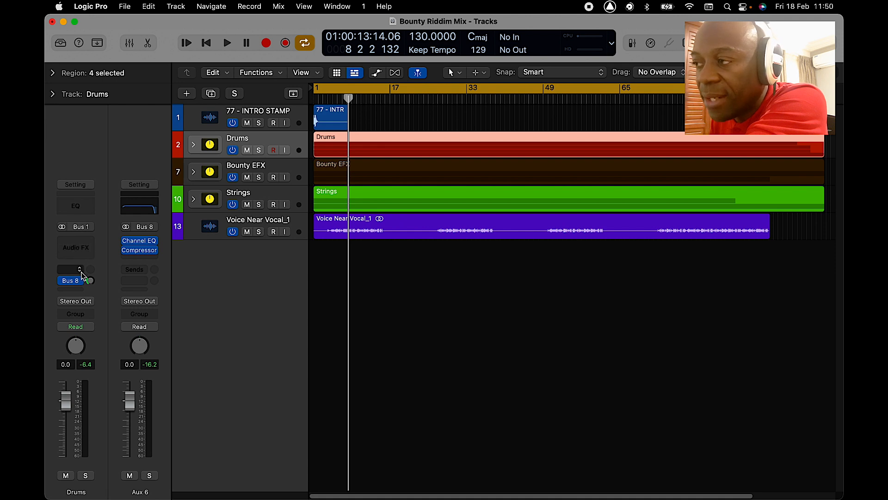
left_click(73, 293)
mouse_move(69, 305)
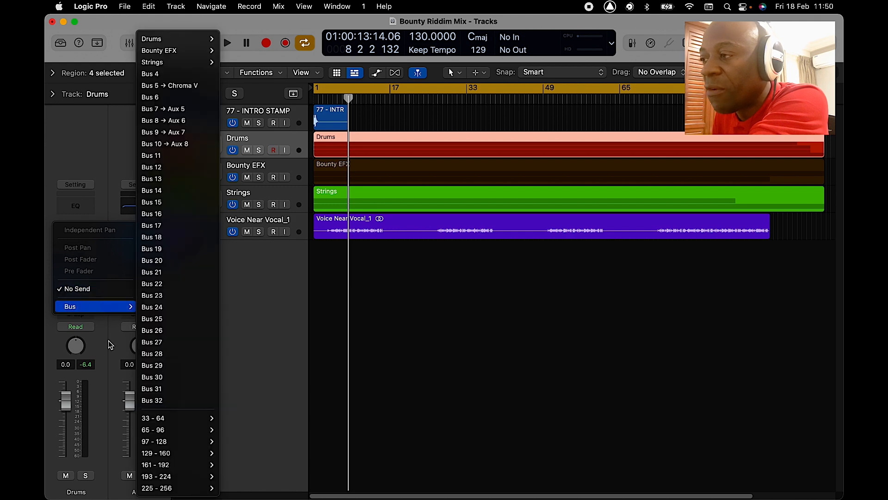
left_click(107, 340)
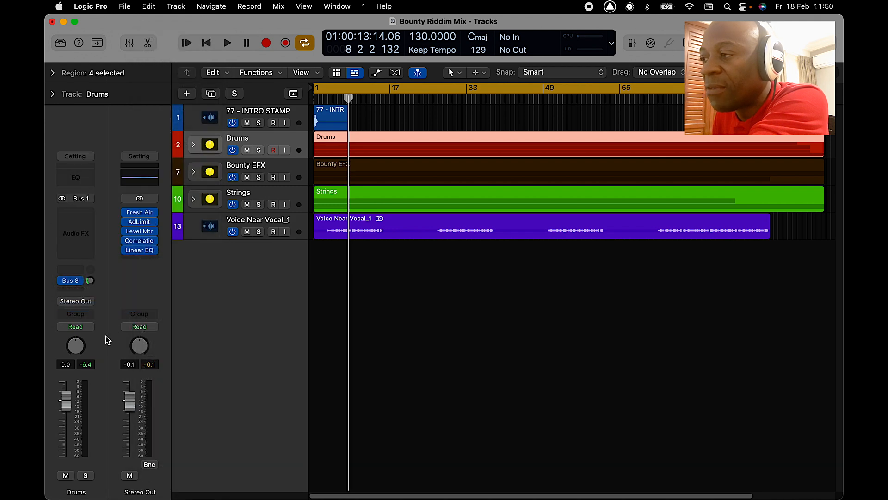
Step: Show the Aux 6 strip fed by the Drums channel's Bus 8 send and inspect its Channel EQ and Compressor plug-ins
left_click(73, 281)
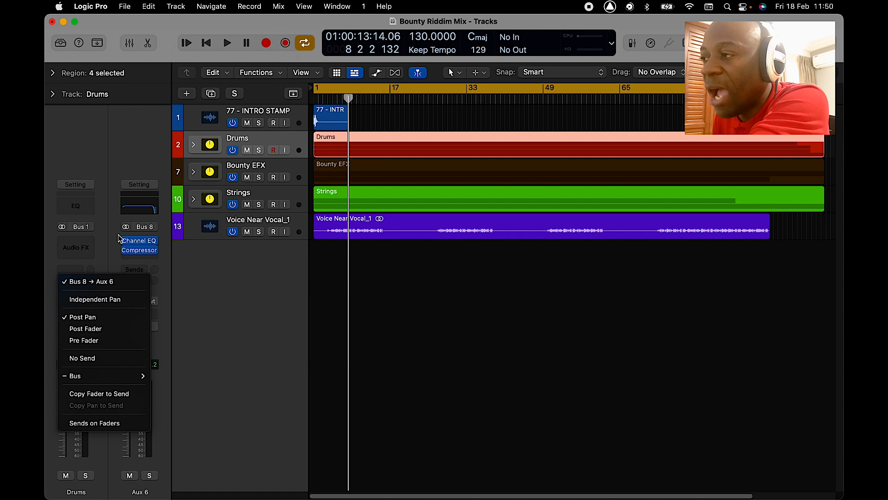
left_click(145, 247)
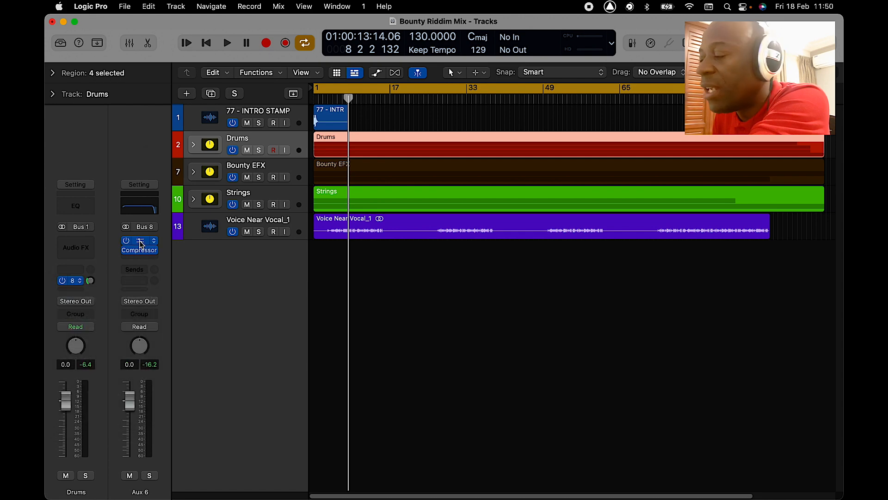
left_click(139, 241)
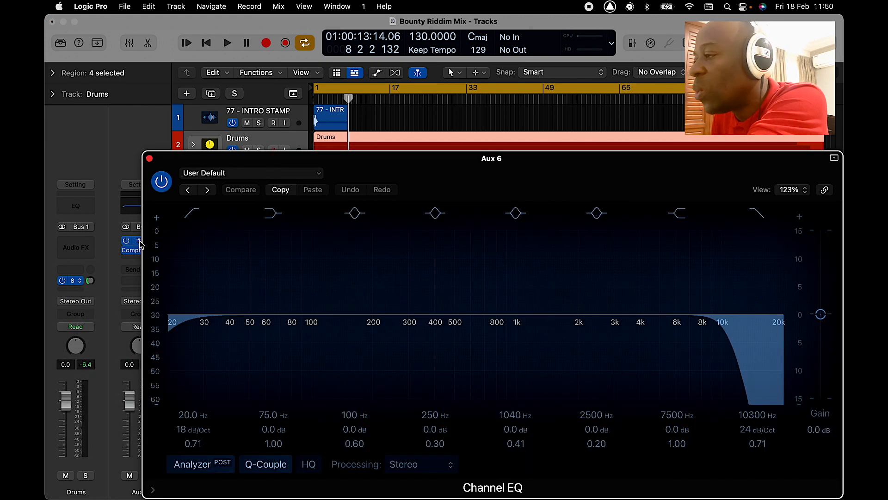
left_click(150, 159)
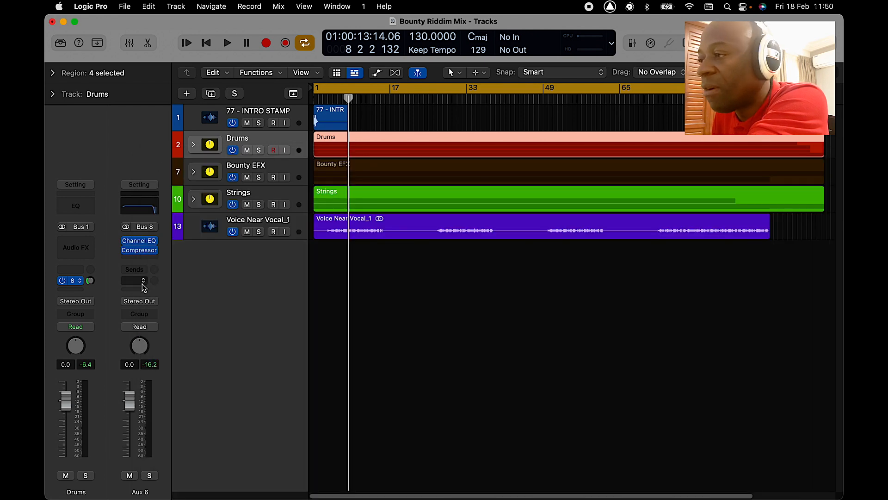
left_click(140, 250)
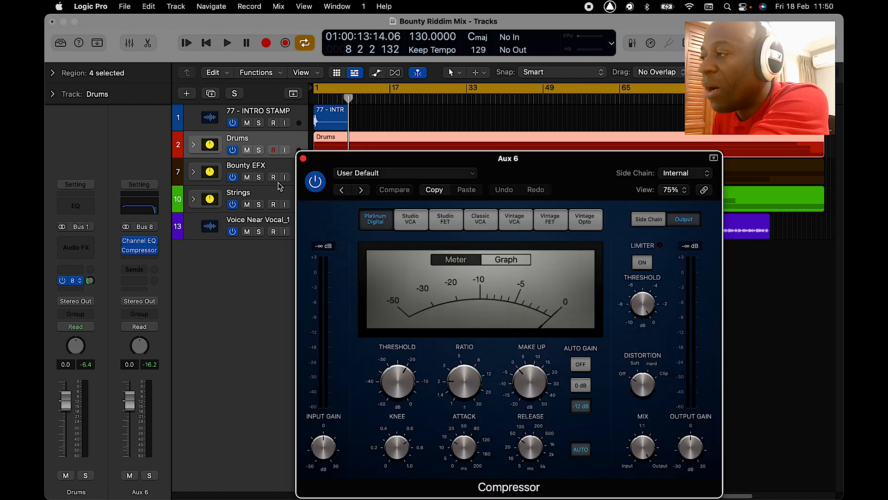
left_click(303, 159)
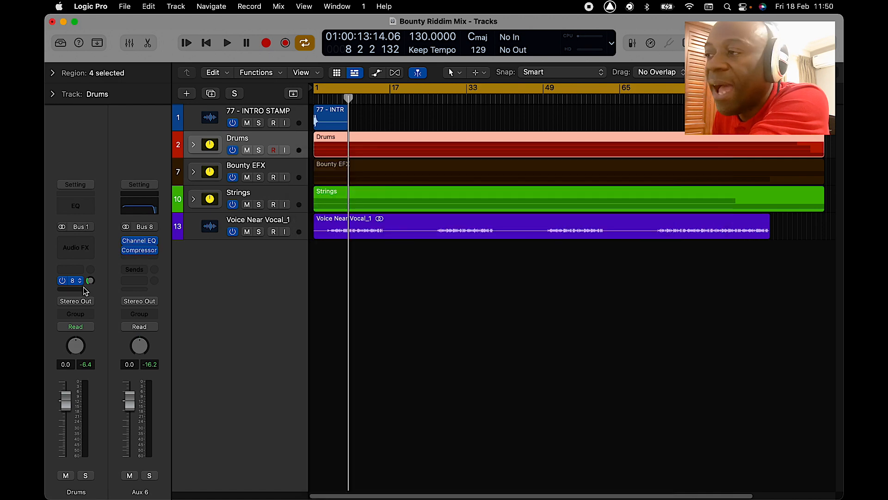